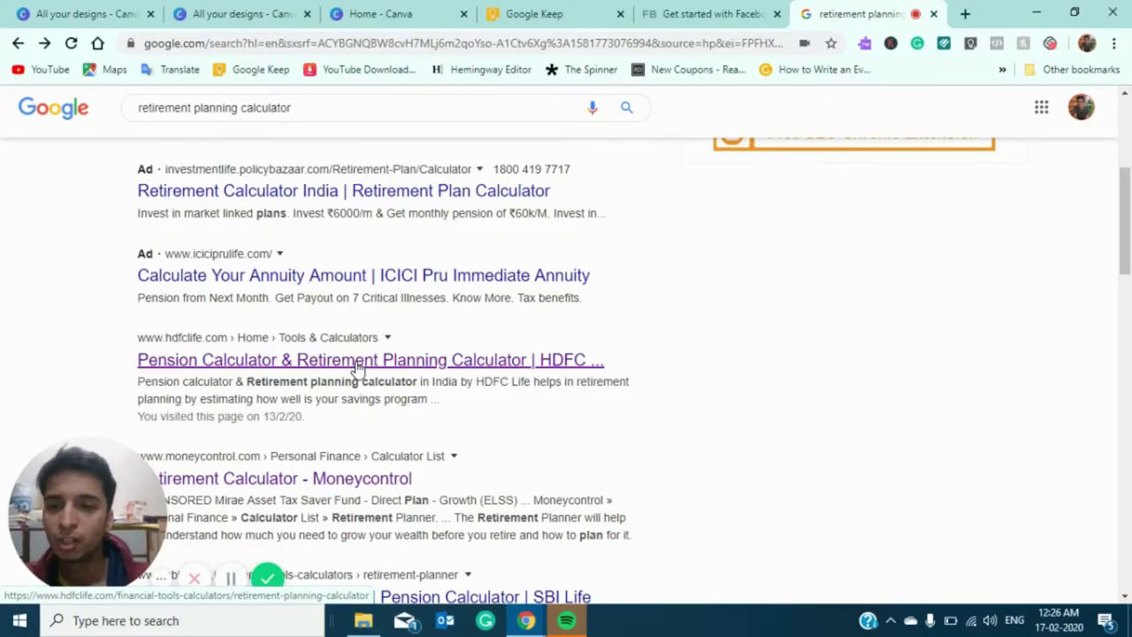
Open the 'Pension Calculator & Retirement Planning Calculator | HDFC' search result
left_click(356, 362)
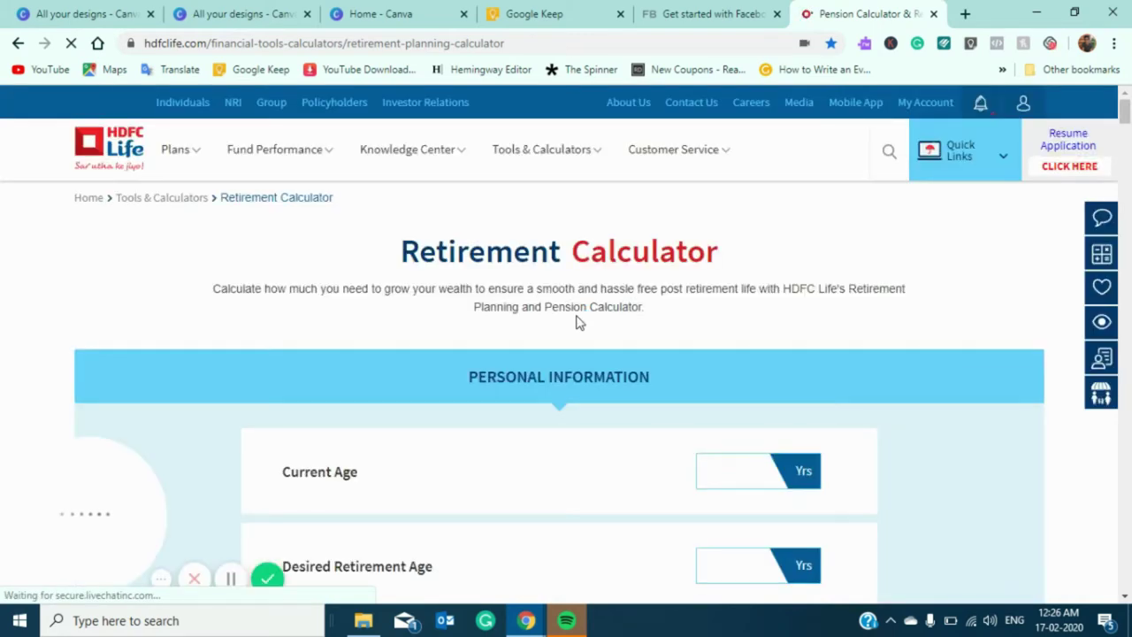
Enter 22 as the current age and 45 as the desired retirement age
scroll(576, 317, "down", 2)
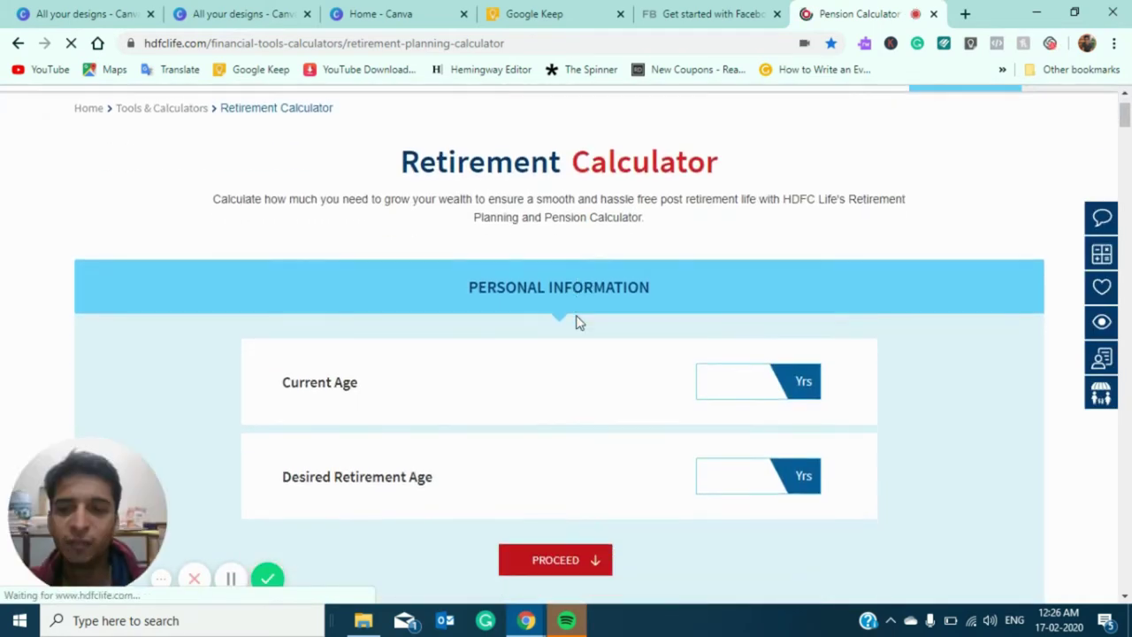
scroll(576, 316, "down", 2)
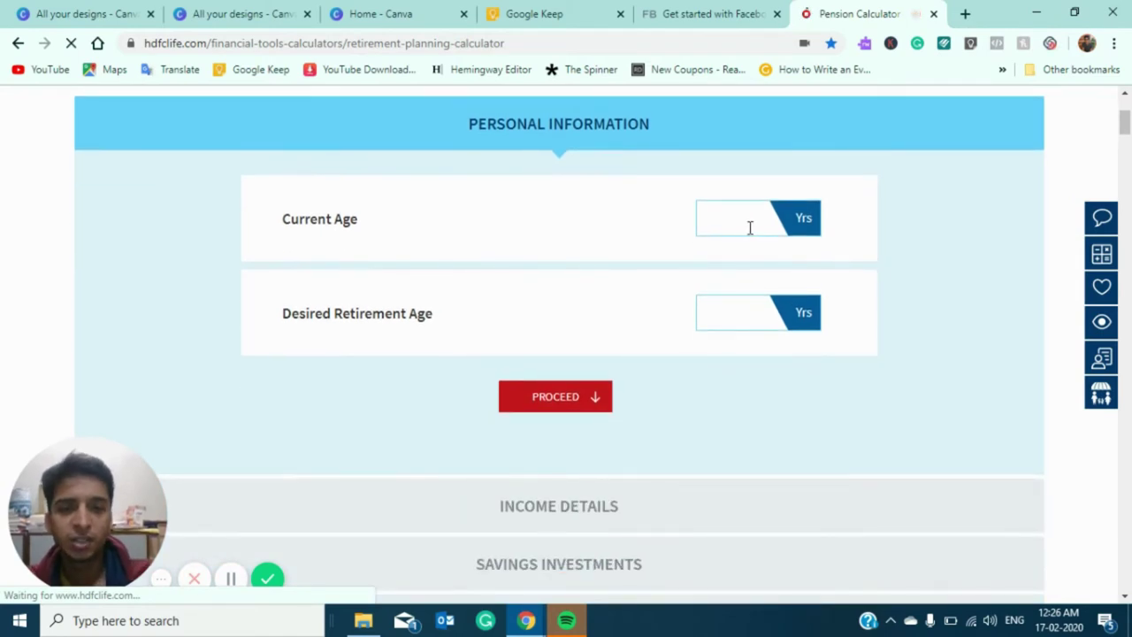
scroll(748, 230, "up", 3)
scroll(748, 235, "down", 3)
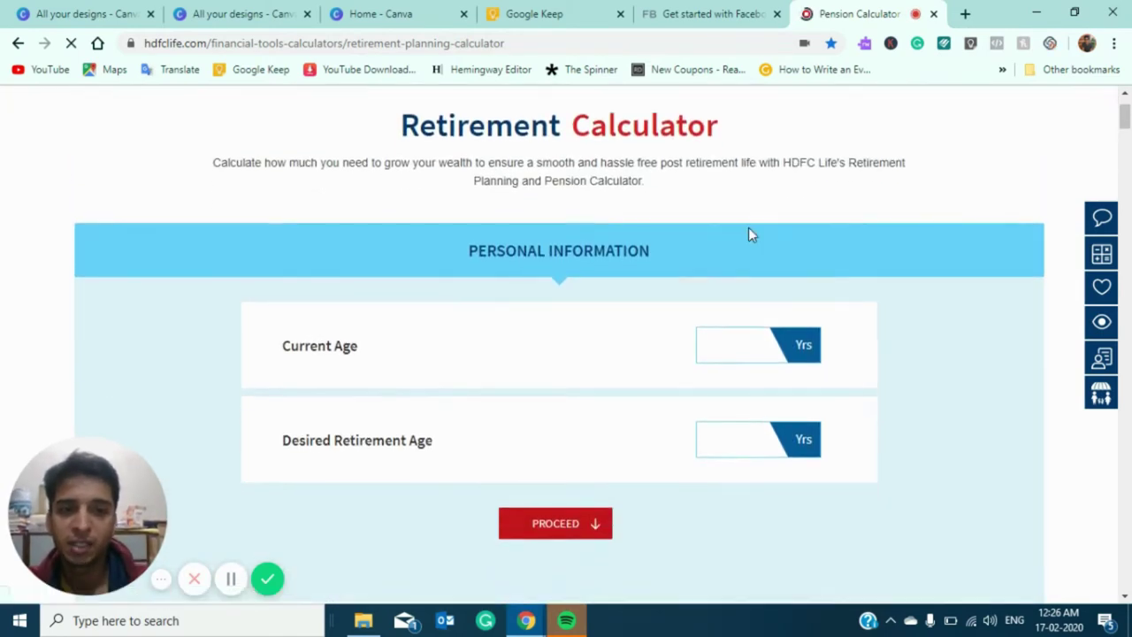
left_click(734, 223)
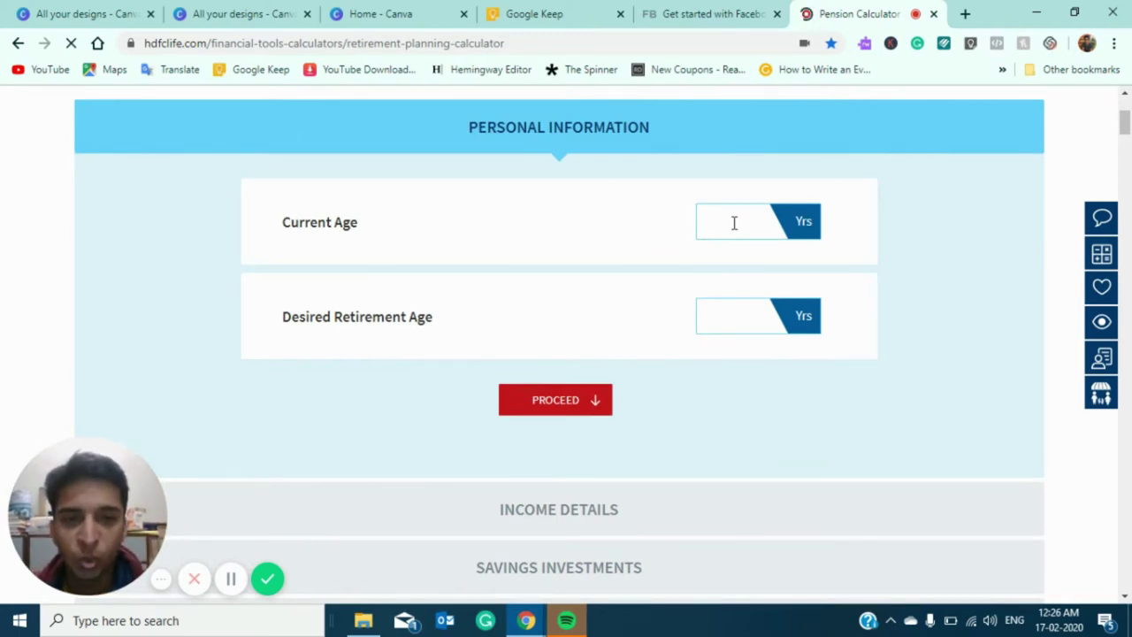
type("22")
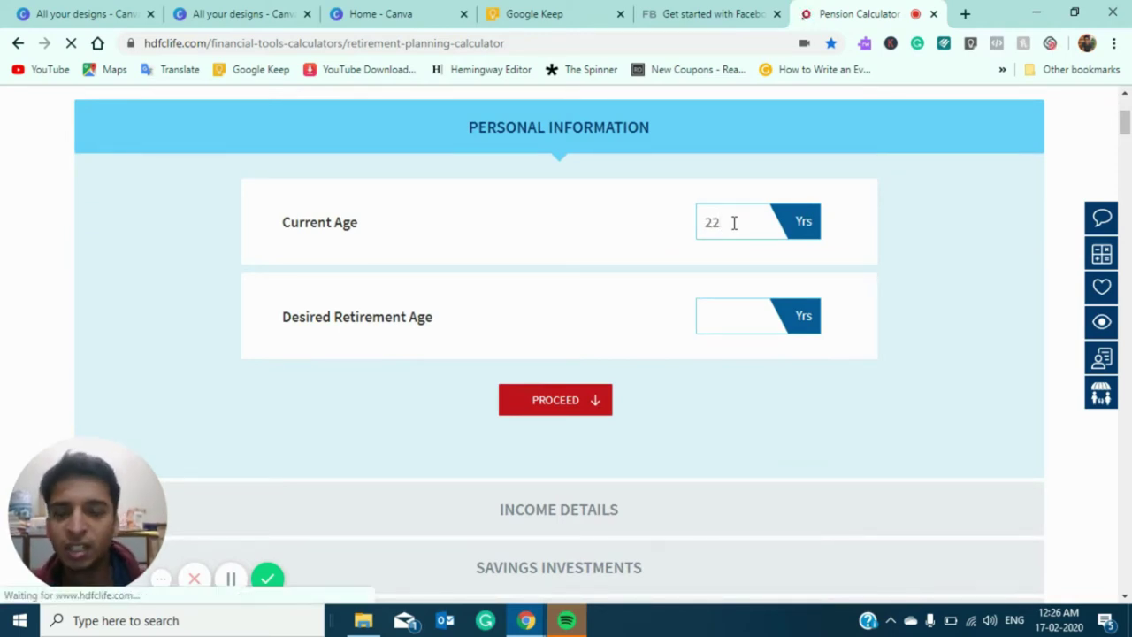
left_click(716, 324)
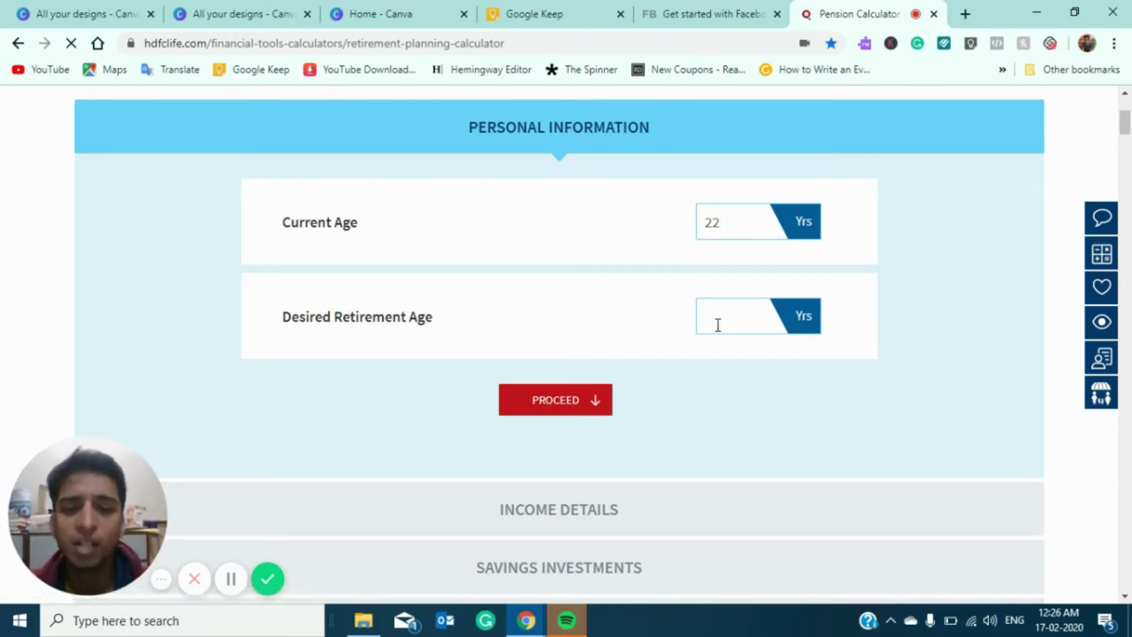
type("45")
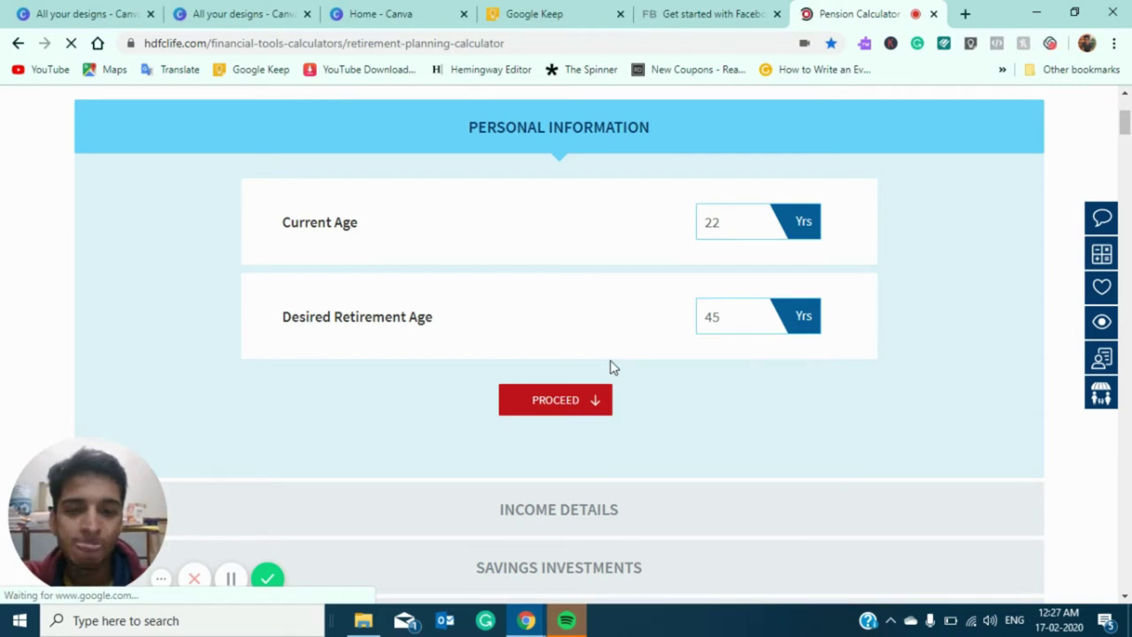
scroll(610, 367, "down", 1)
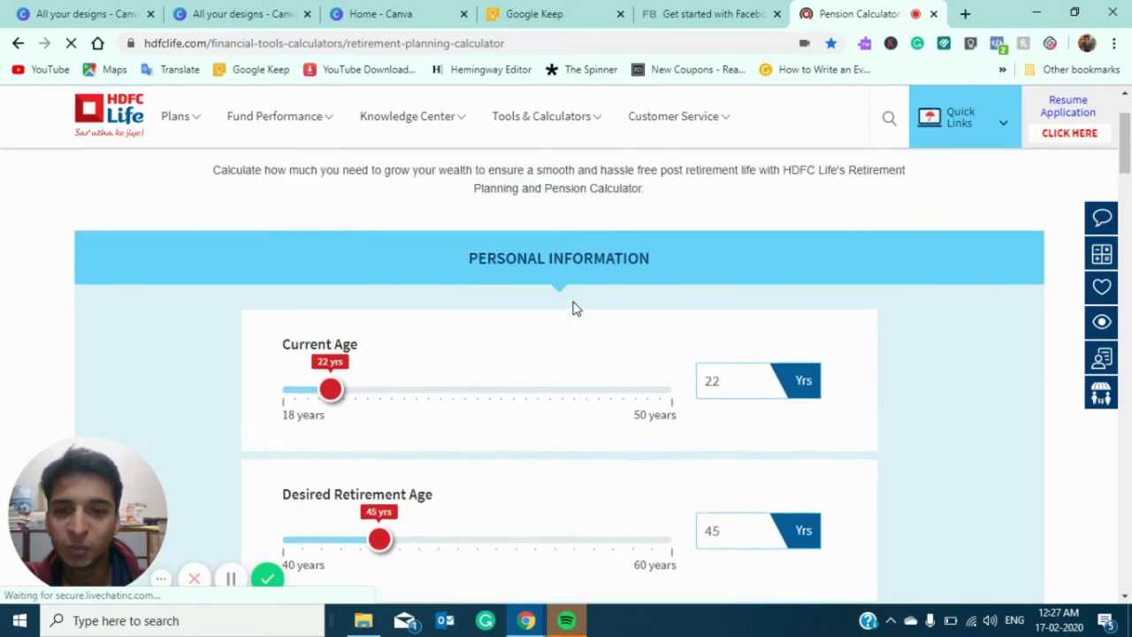
scroll(573, 308, "down", 2)
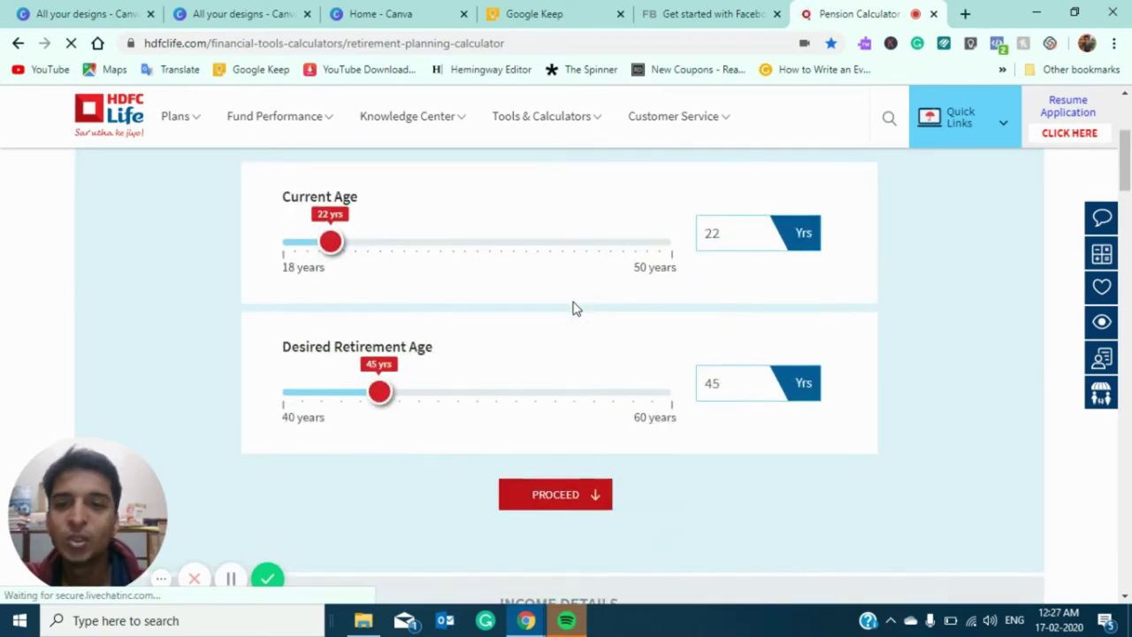
scroll(573, 308, "down", 2)
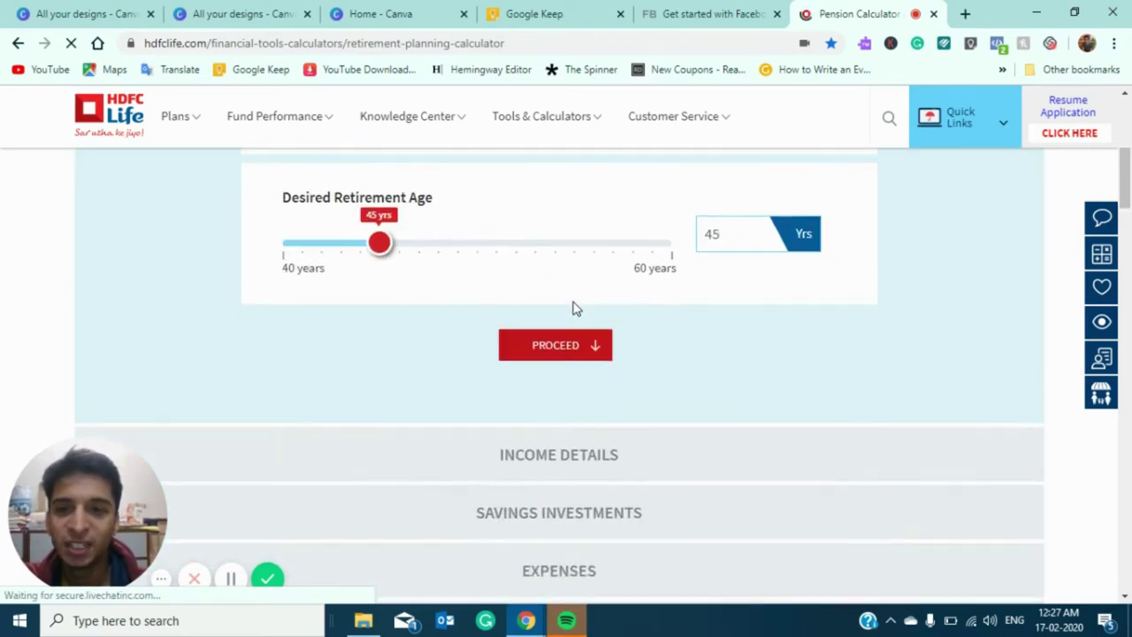
Enter annual income 30000 with a 10% income growth rate, then proceed to savings
left_click(580, 358)
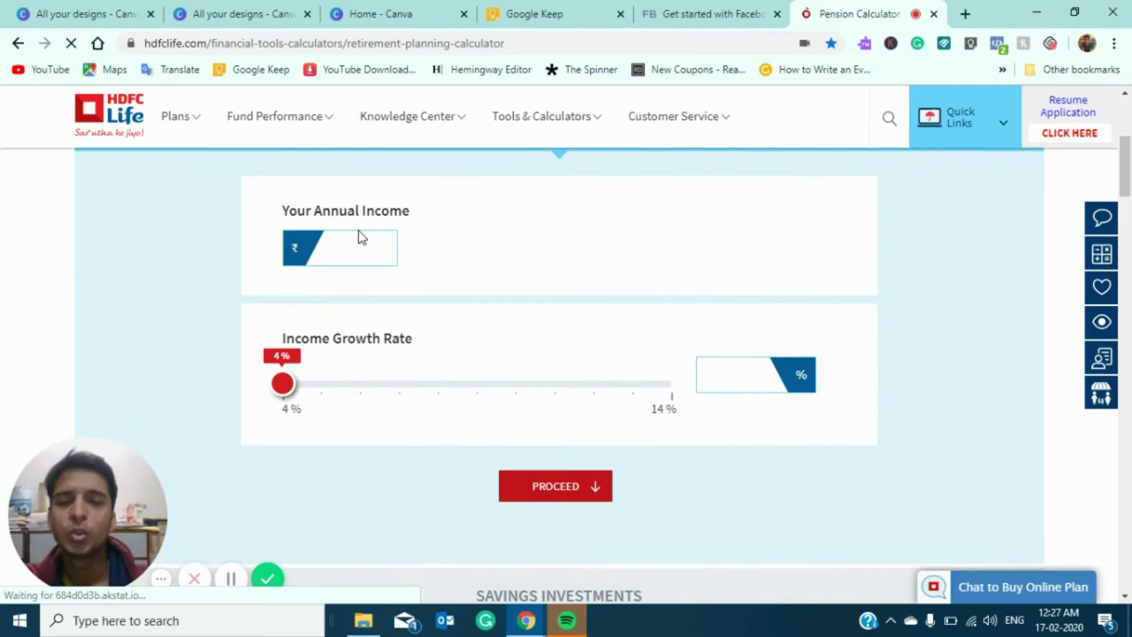
left_click(365, 249)
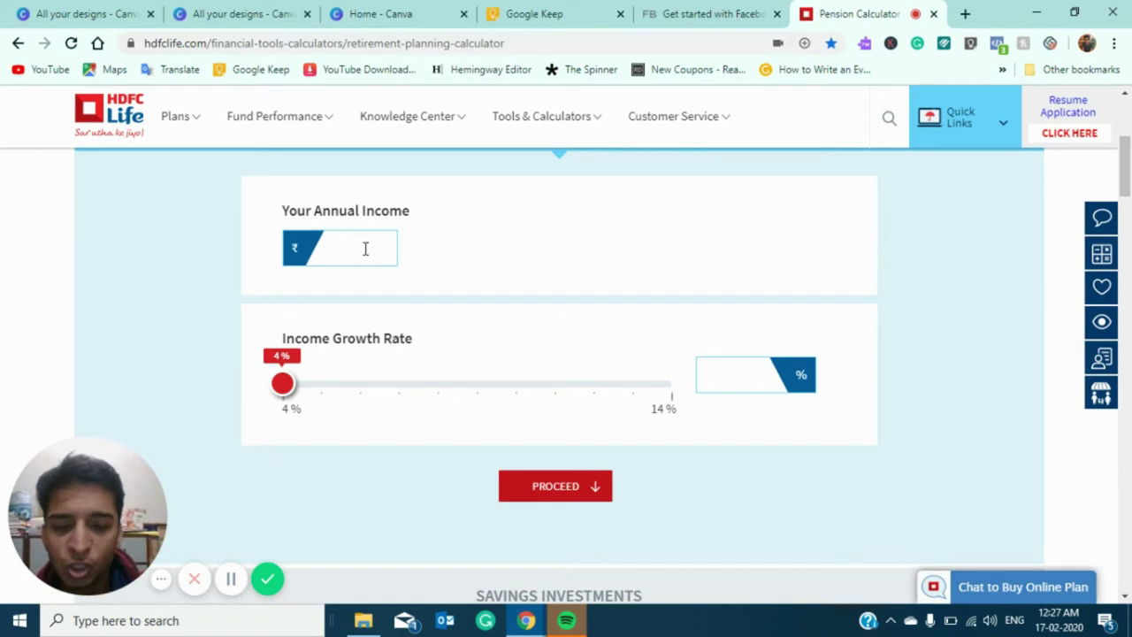
type("3000")
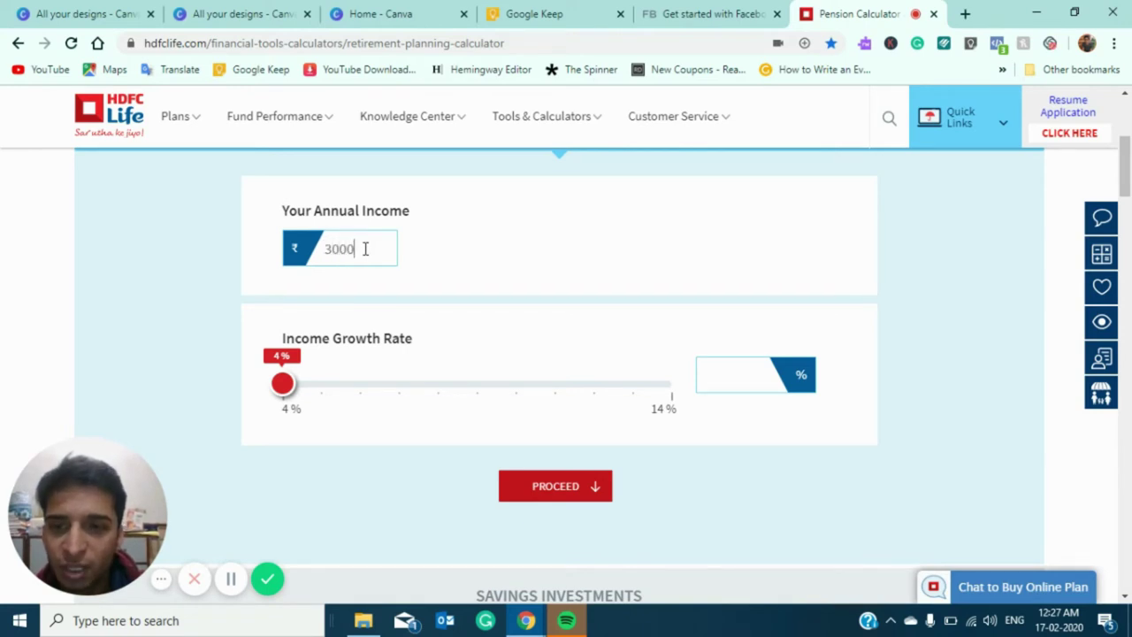
type("0")
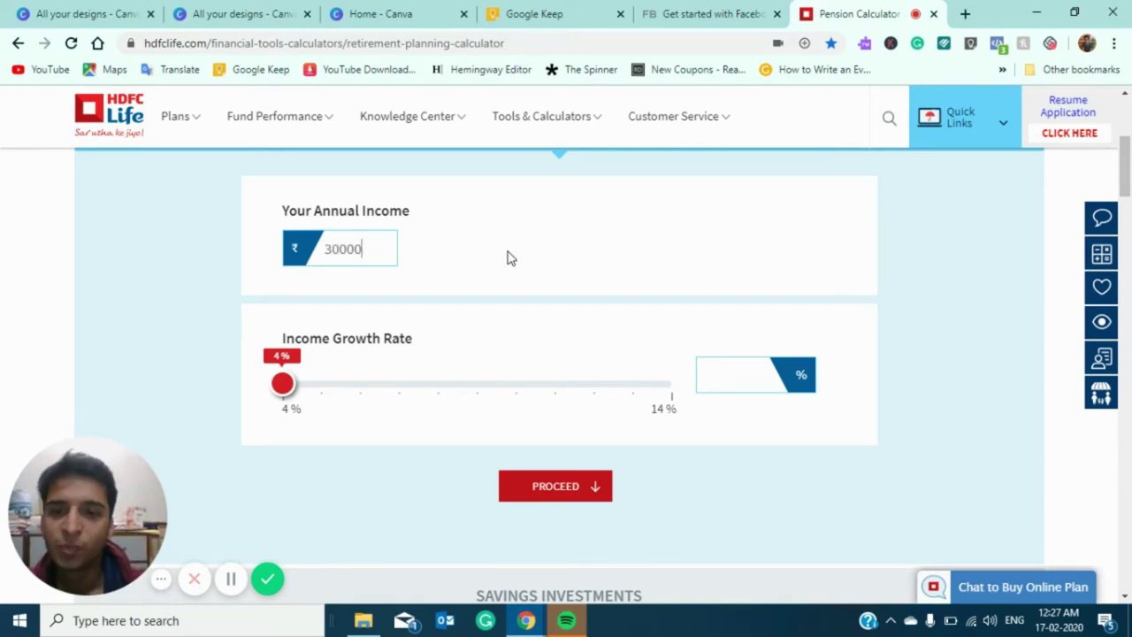
left_click(748, 369)
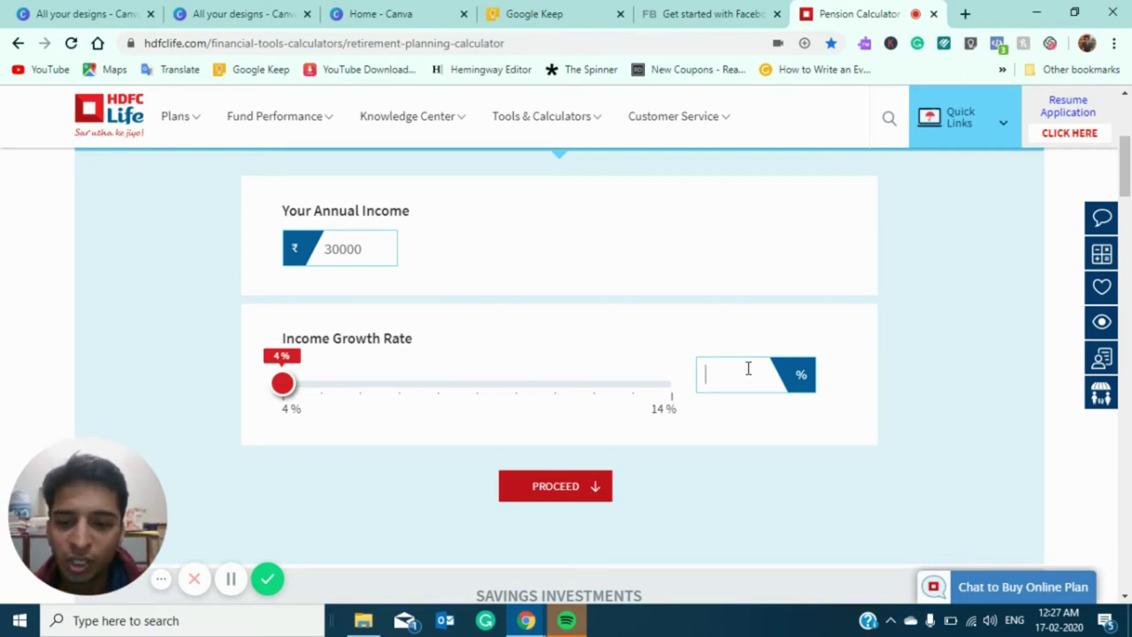
type("10")
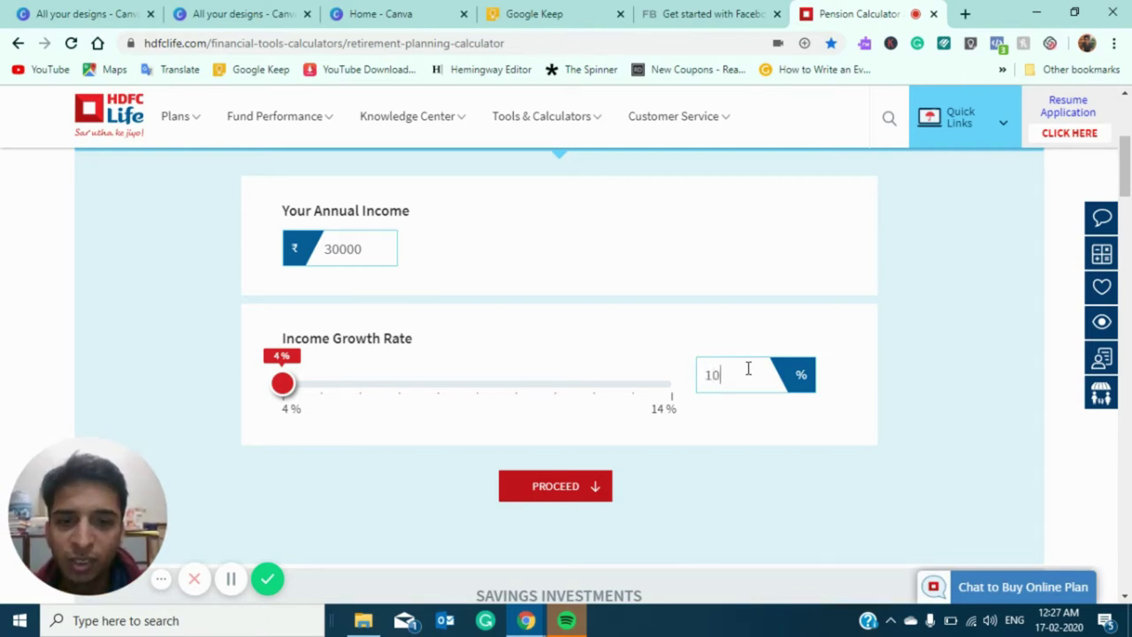
left_click(675, 313)
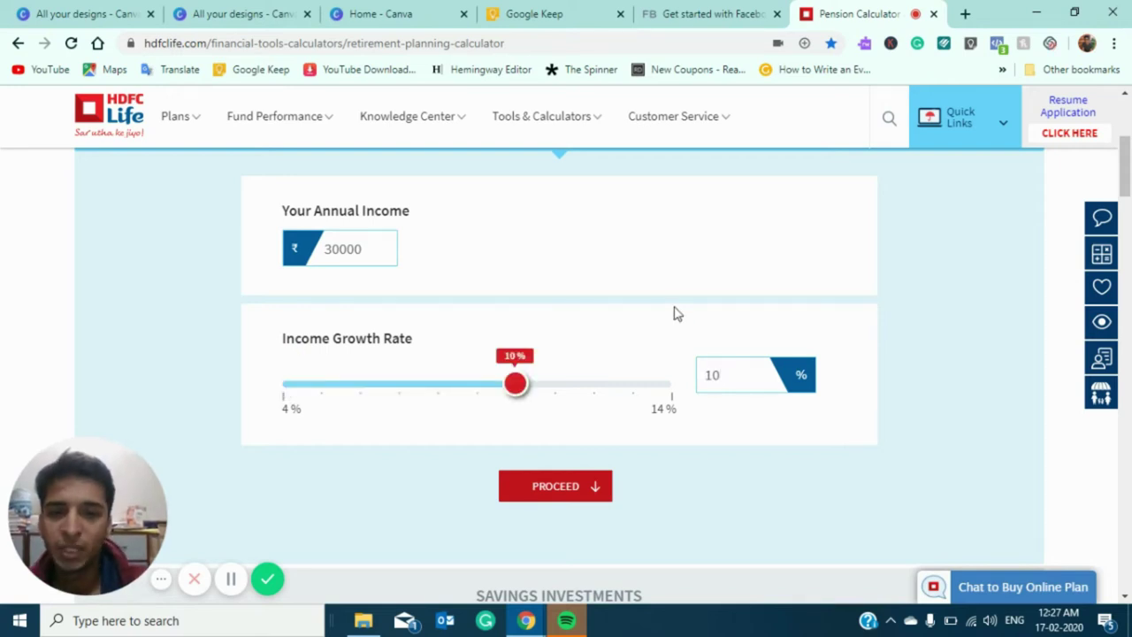
left_click(575, 488)
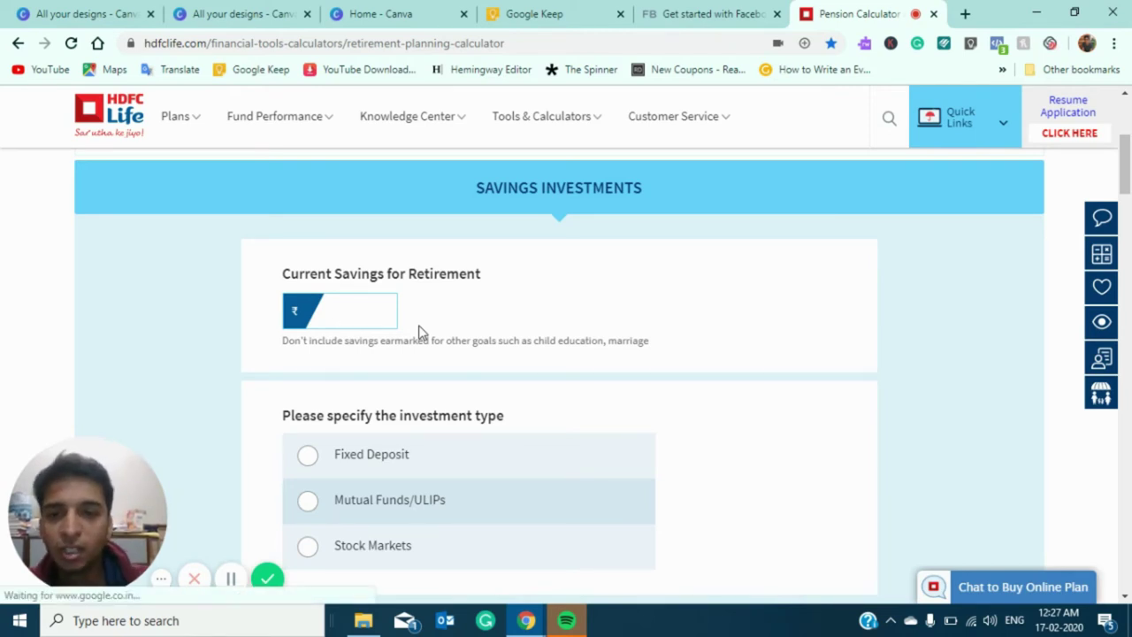
Enter 0 as current retirement savings and proceed to the Expenses section
left_click(362, 316)
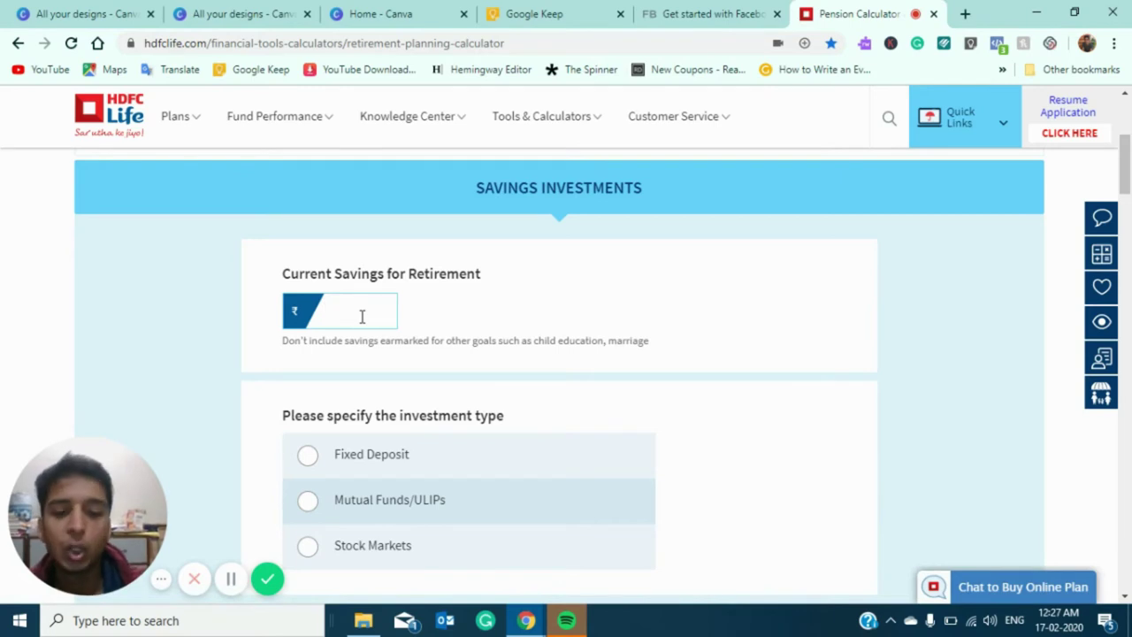
type("0")
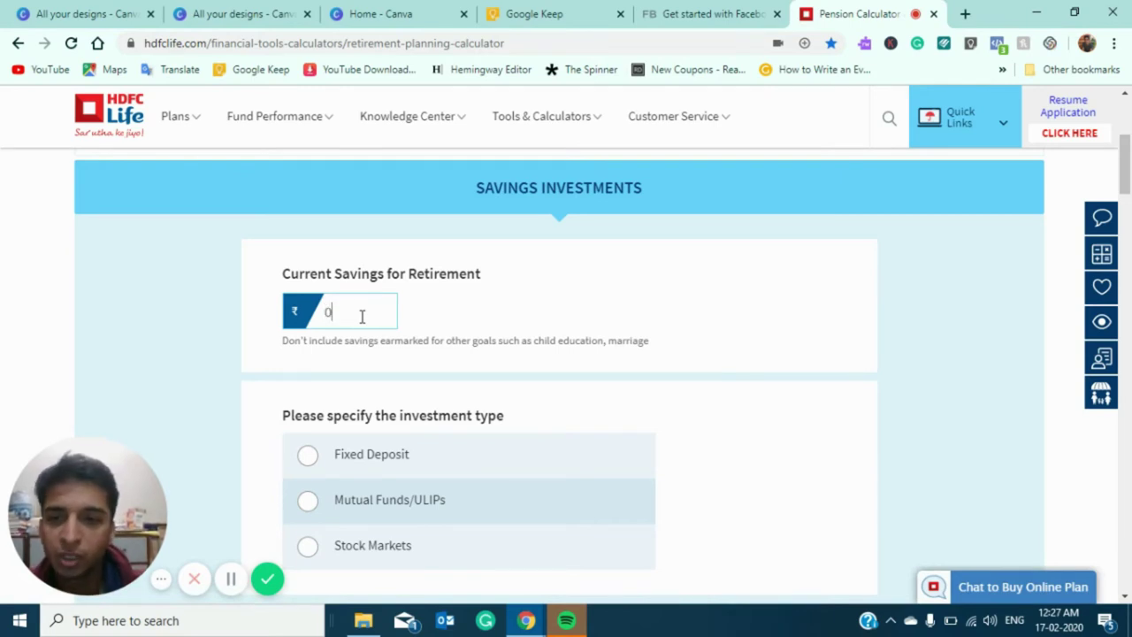
scroll(542, 304, "down", 1)
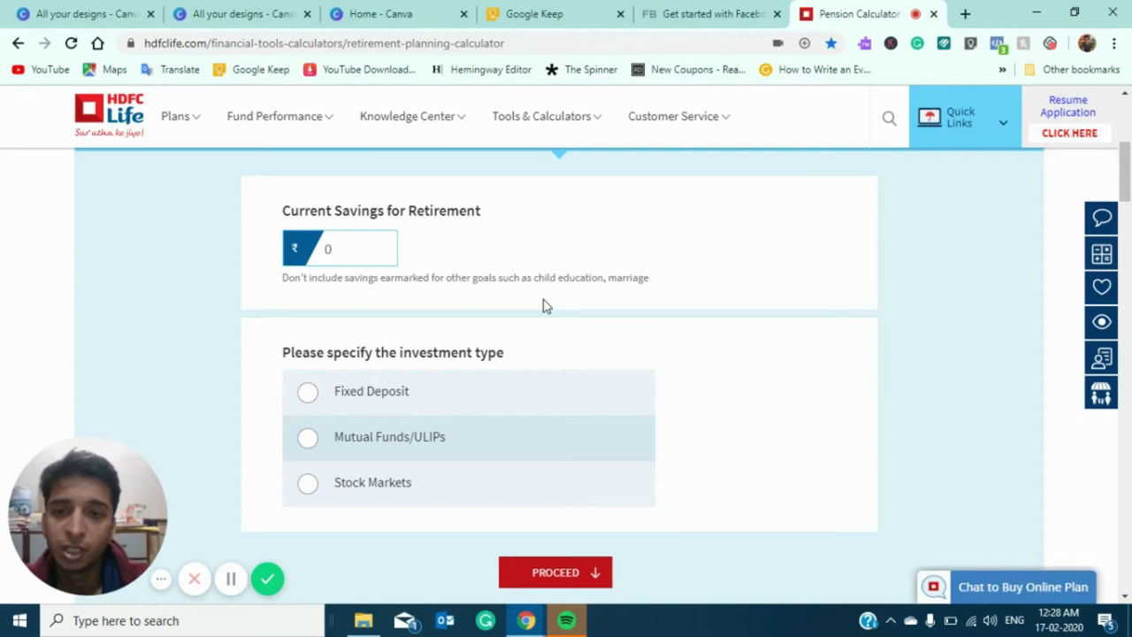
scroll(489, 274, "down", 1)
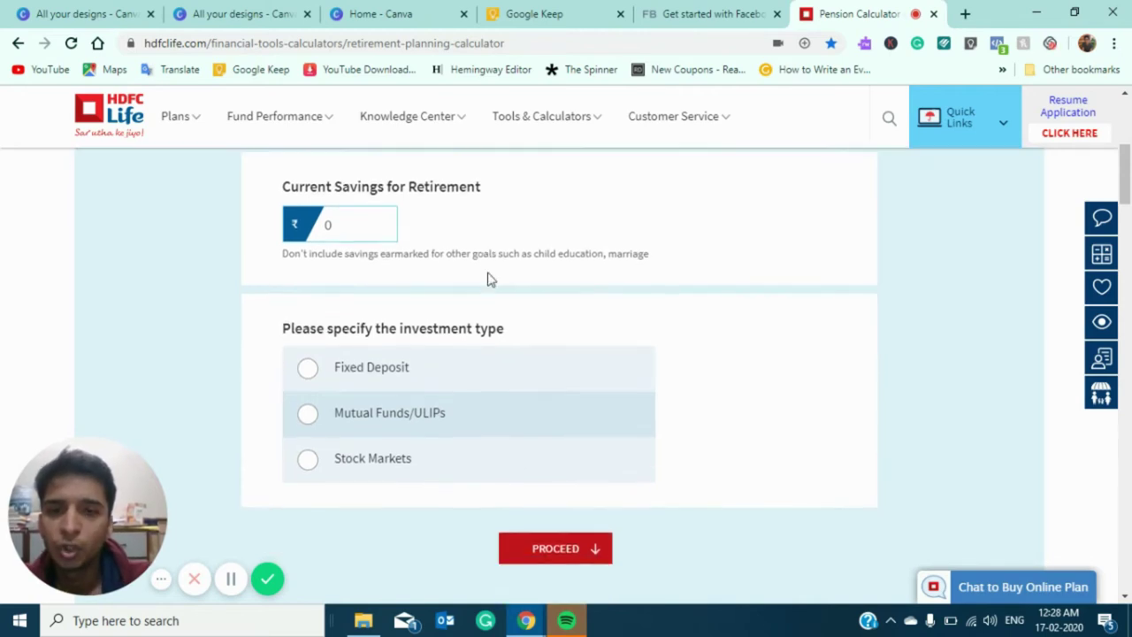
scroll(489, 278, "down", 1)
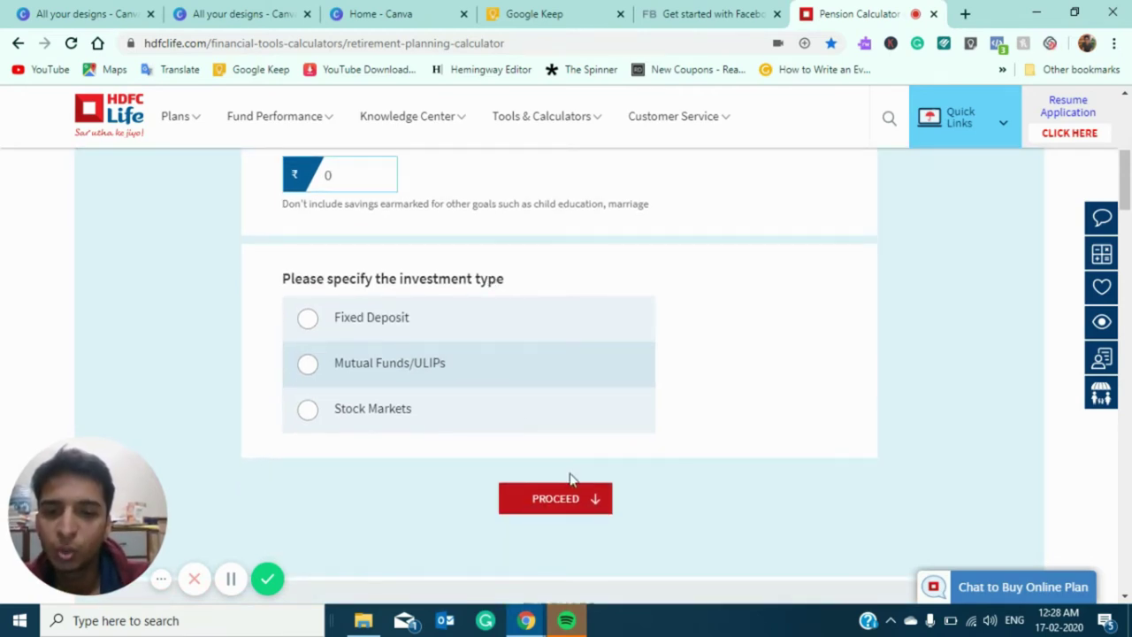
left_click(552, 499)
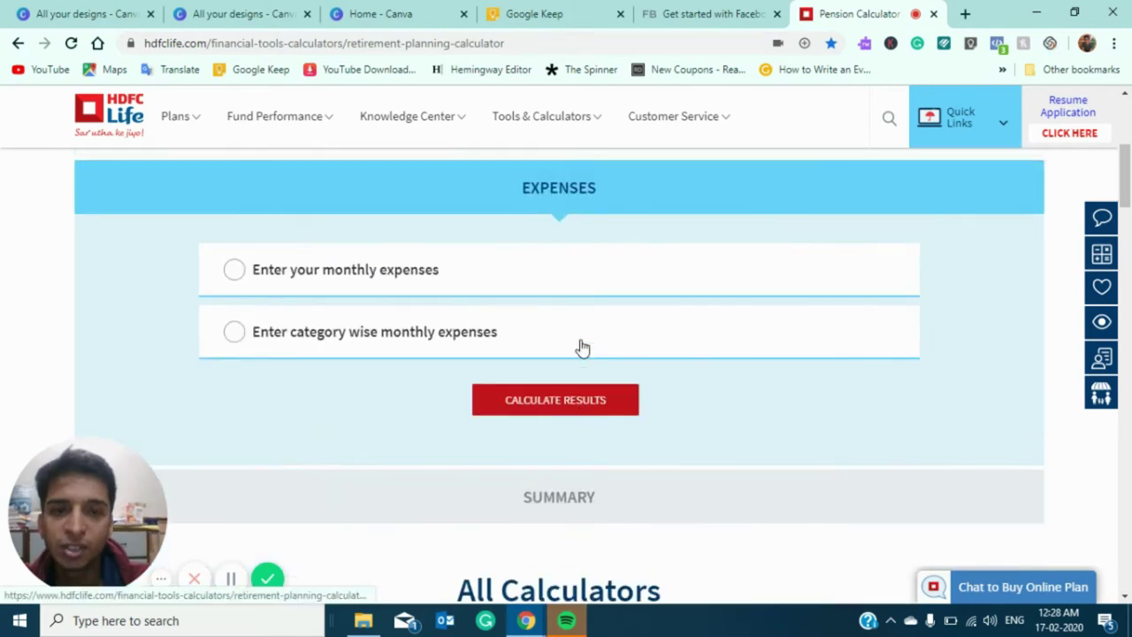
Choose the single monthly expenses option and enter 20000 as the amount
scroll(549, 336, "down", 5)
scroll(528, 329, "up", 5)
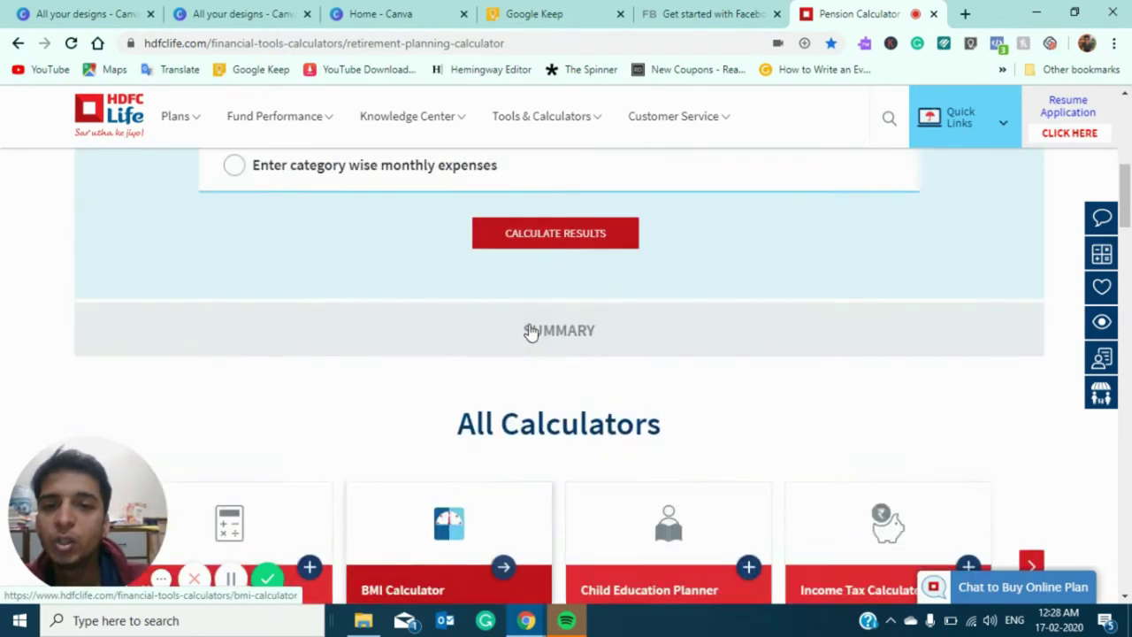
left_click(411, 289)
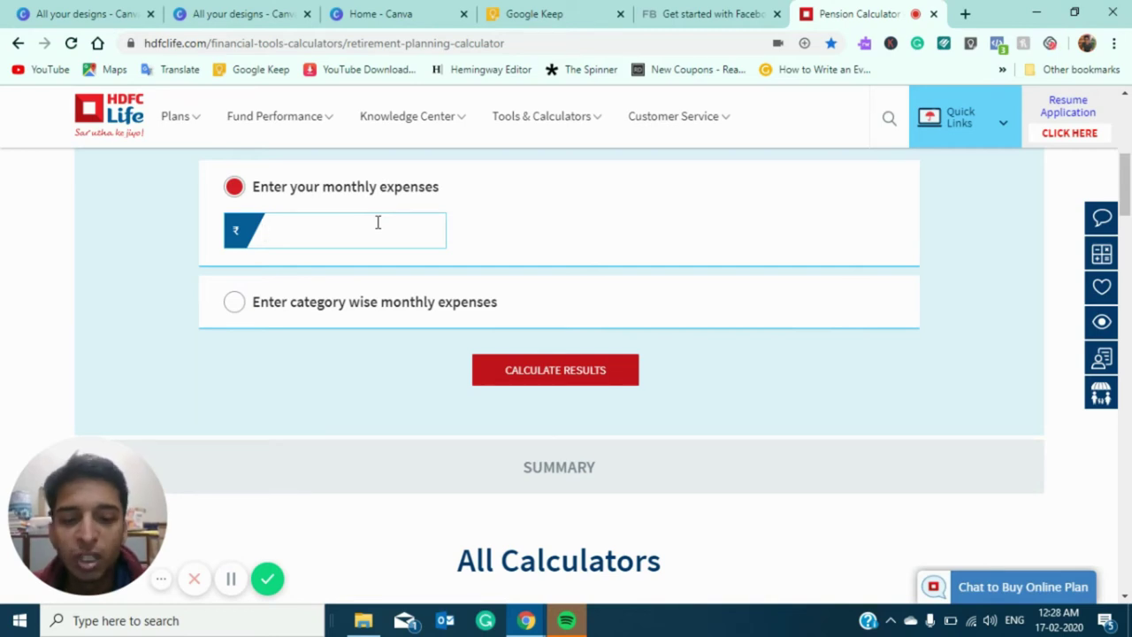
type("20")
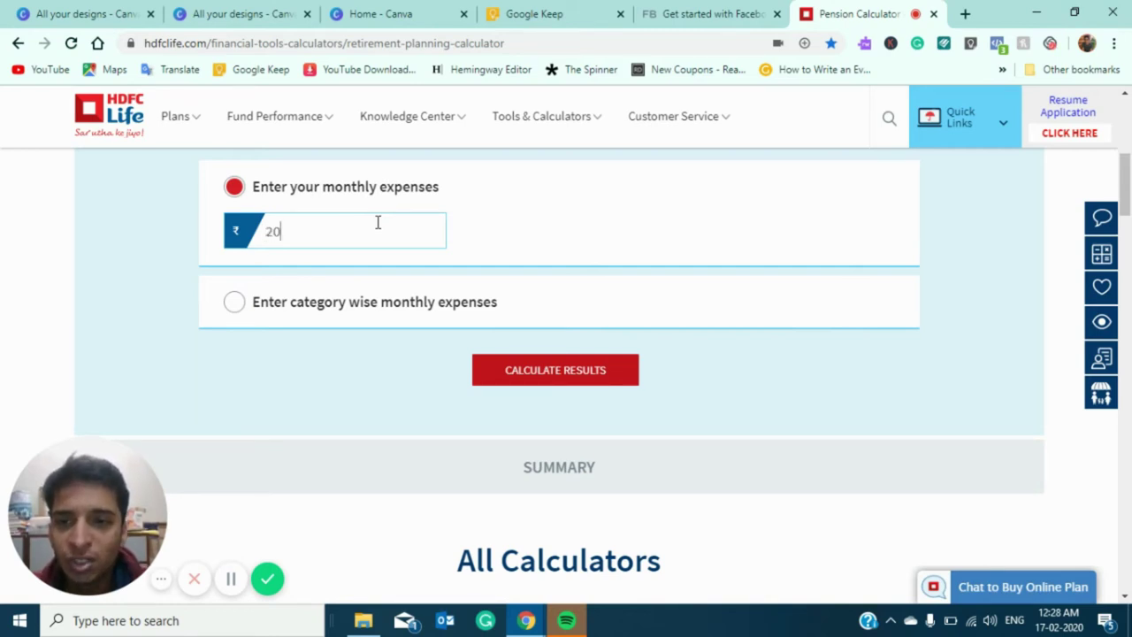
type("000")
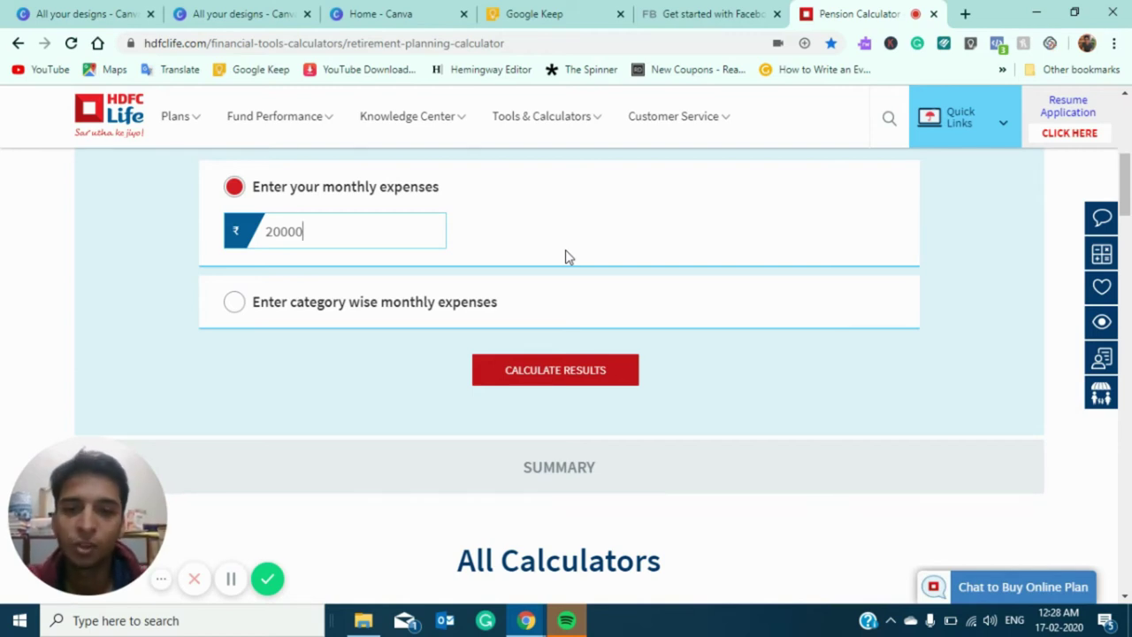
Calculate results and review the summary: 5.01 crore corpus, Rs. 43663.88 monthly for 23 years
left_click(579, 370)
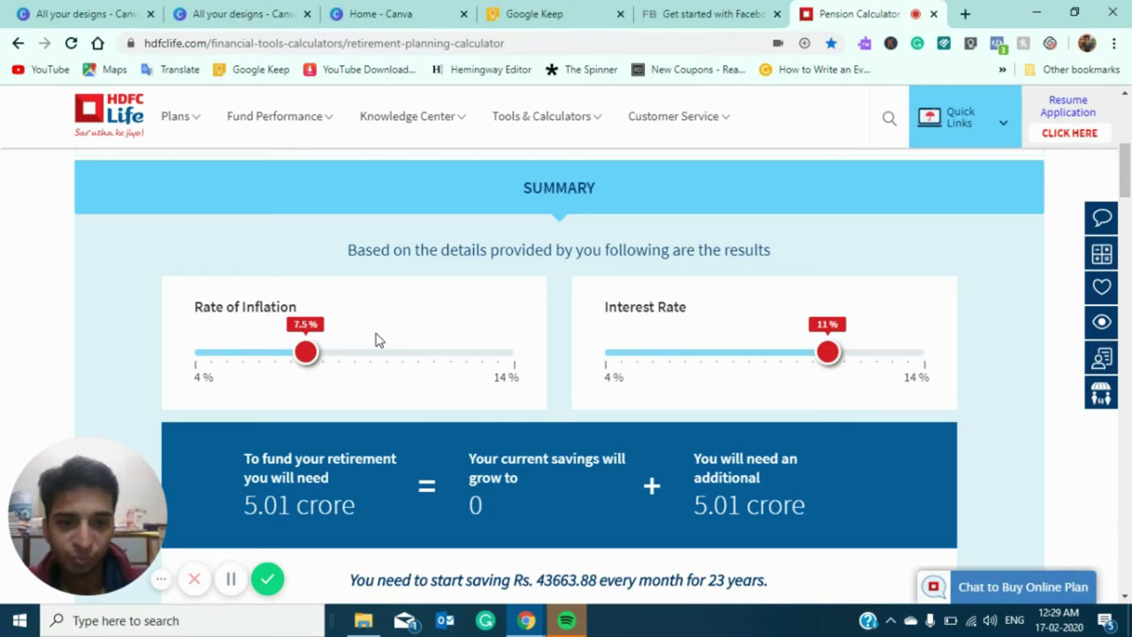
scroll(376, 339, "down", 2)
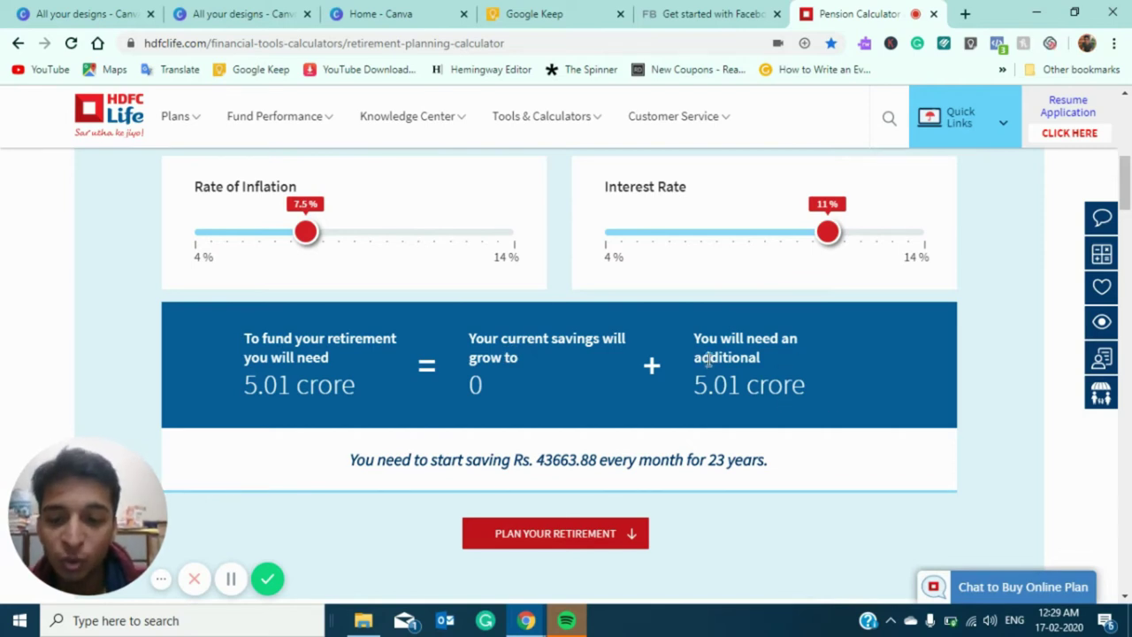
key("XF86MonBrightnessDown")
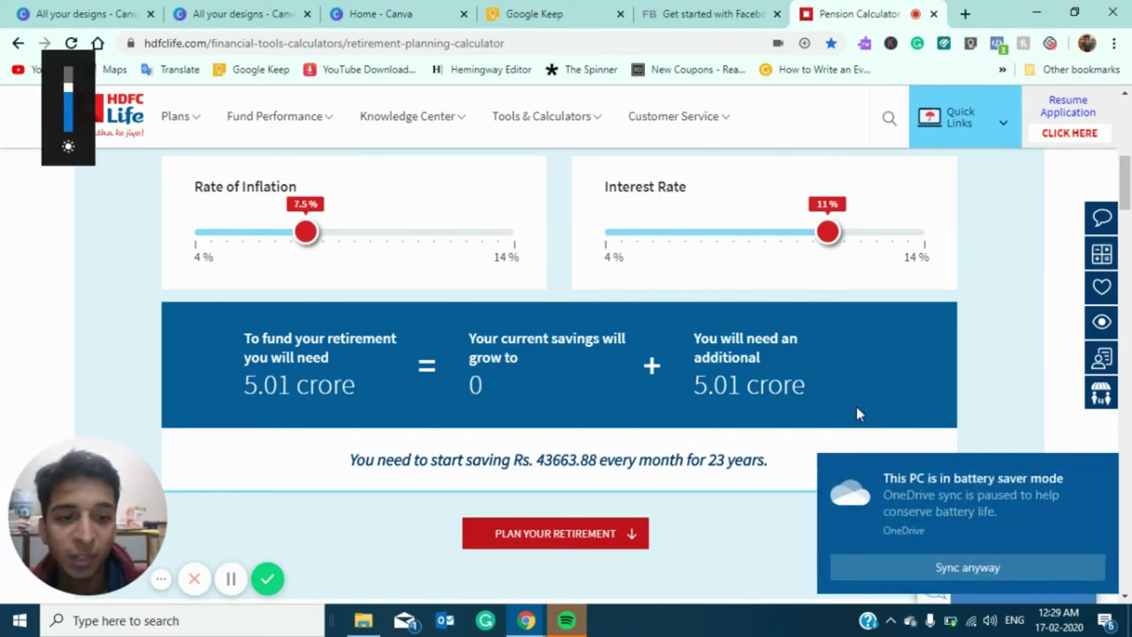